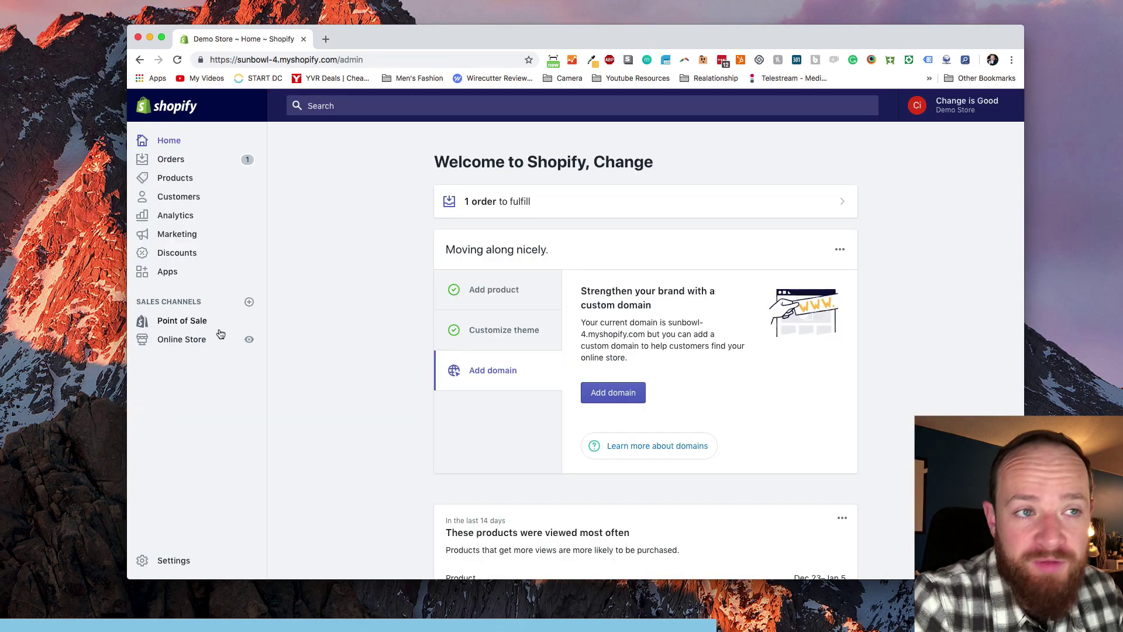
left_click(202, 340)
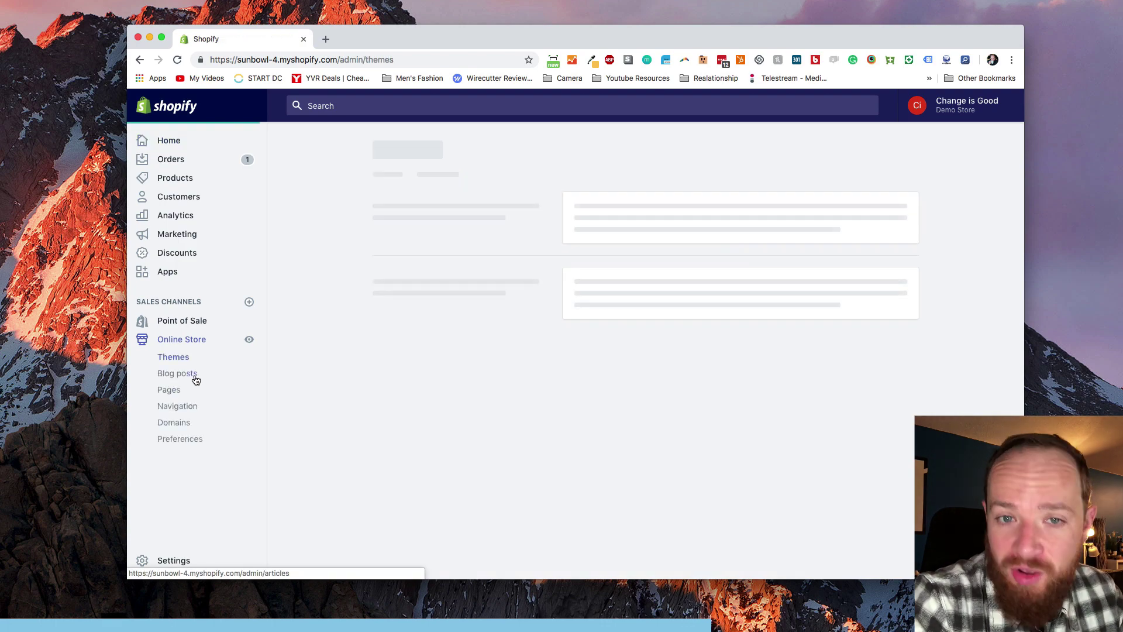
left_click(185, 423)
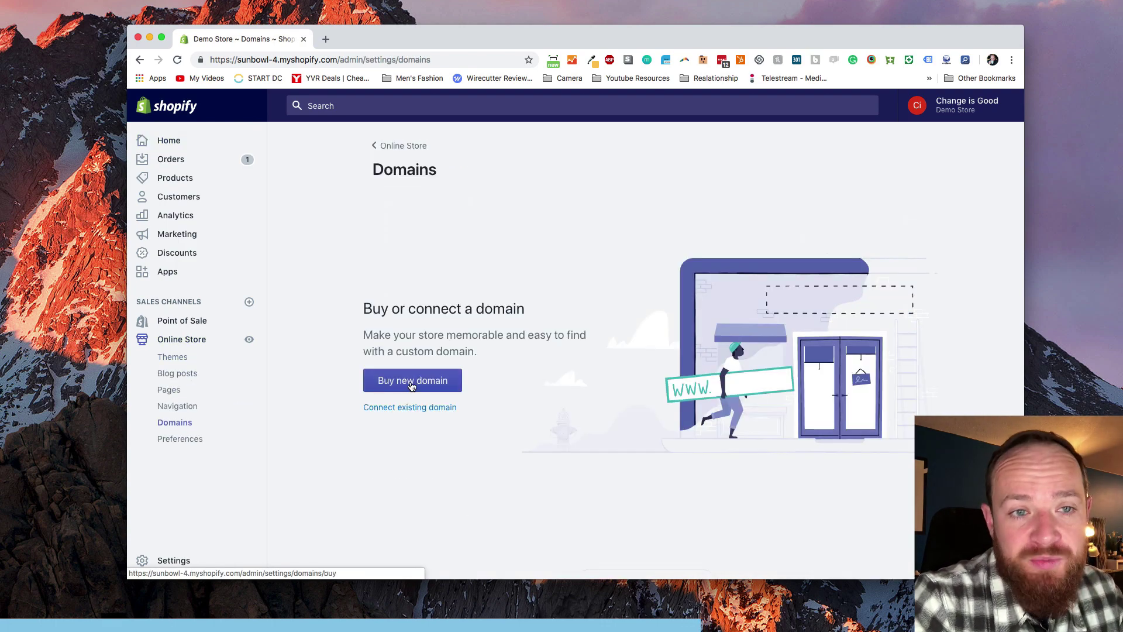
left_click(410, 406)
type("www.")
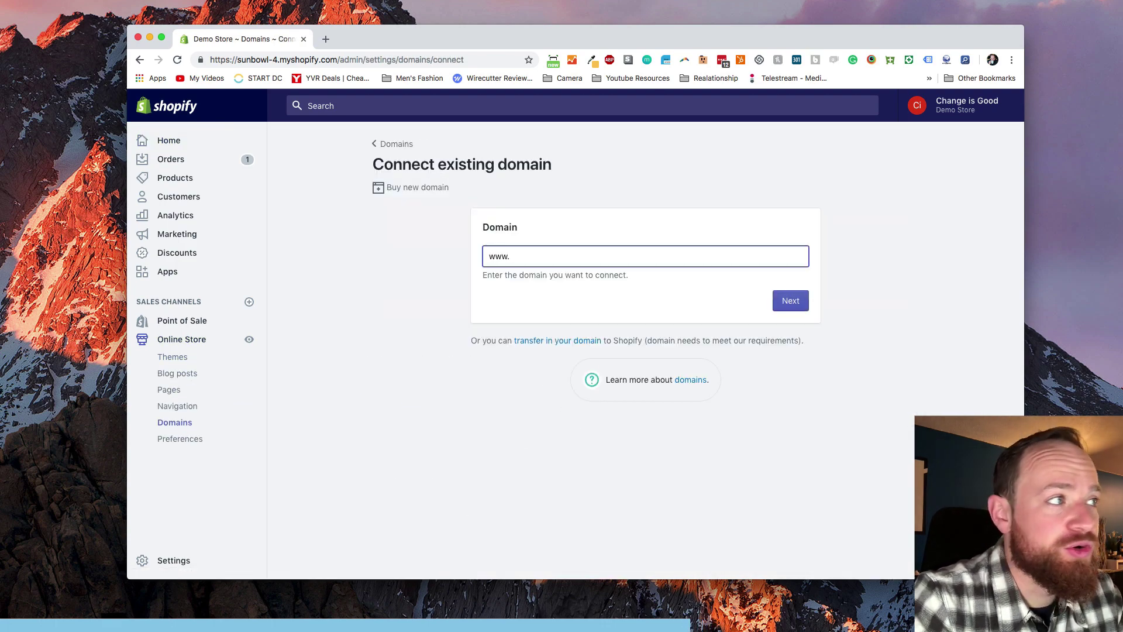
type("howtoshopify.com")
key("Return")
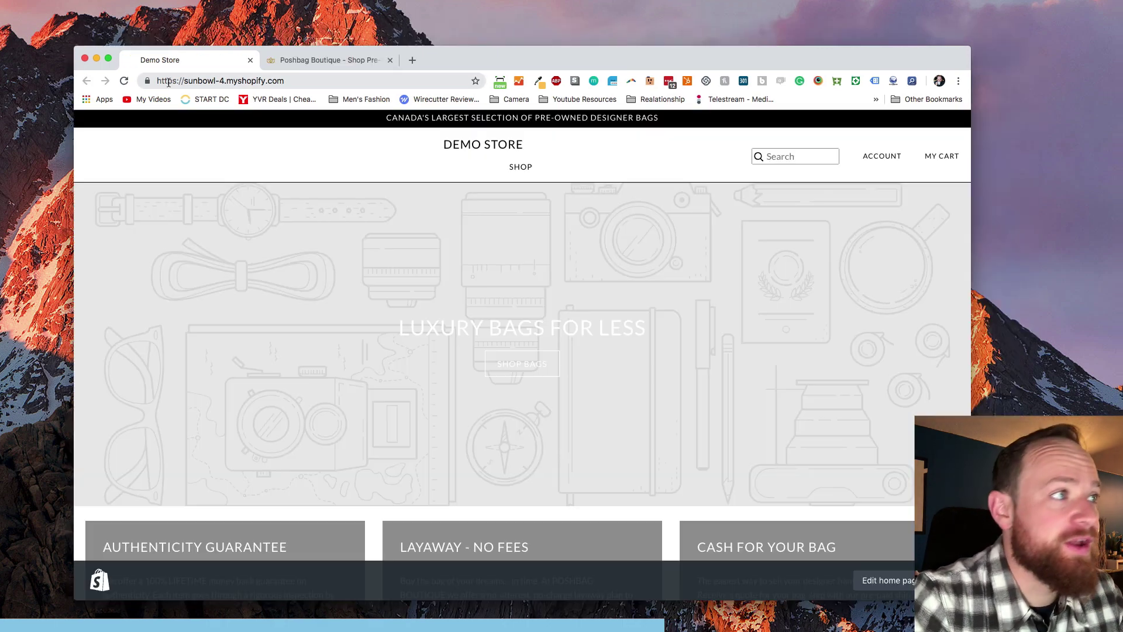
left_click(169, 81)
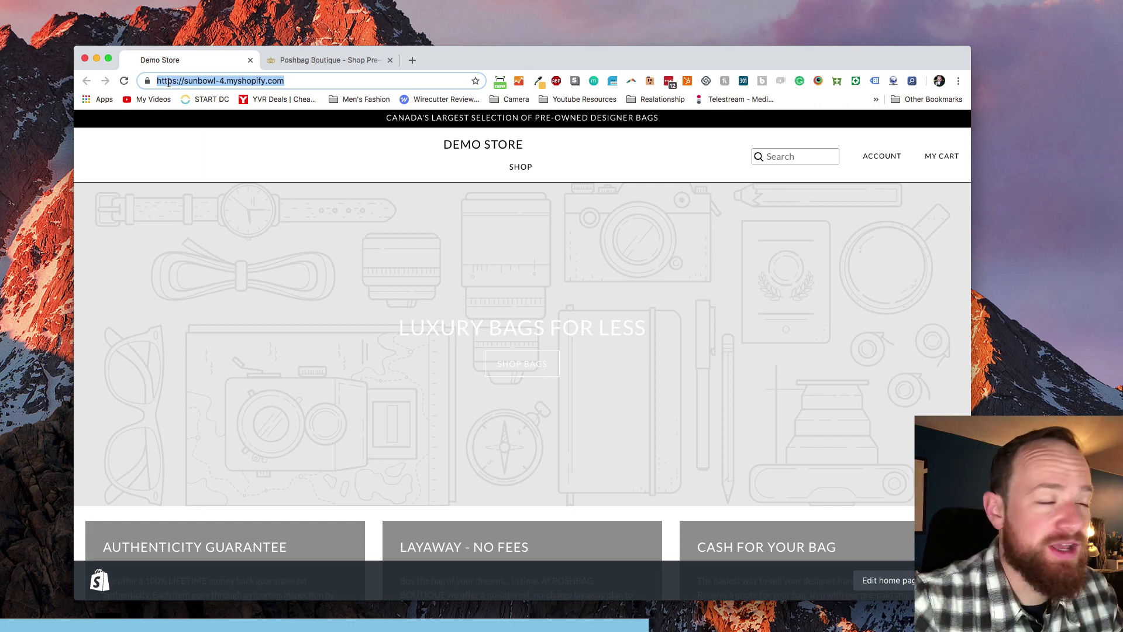
- Load sunbowl.ca in the first Chrome tab
type("sunbowl")
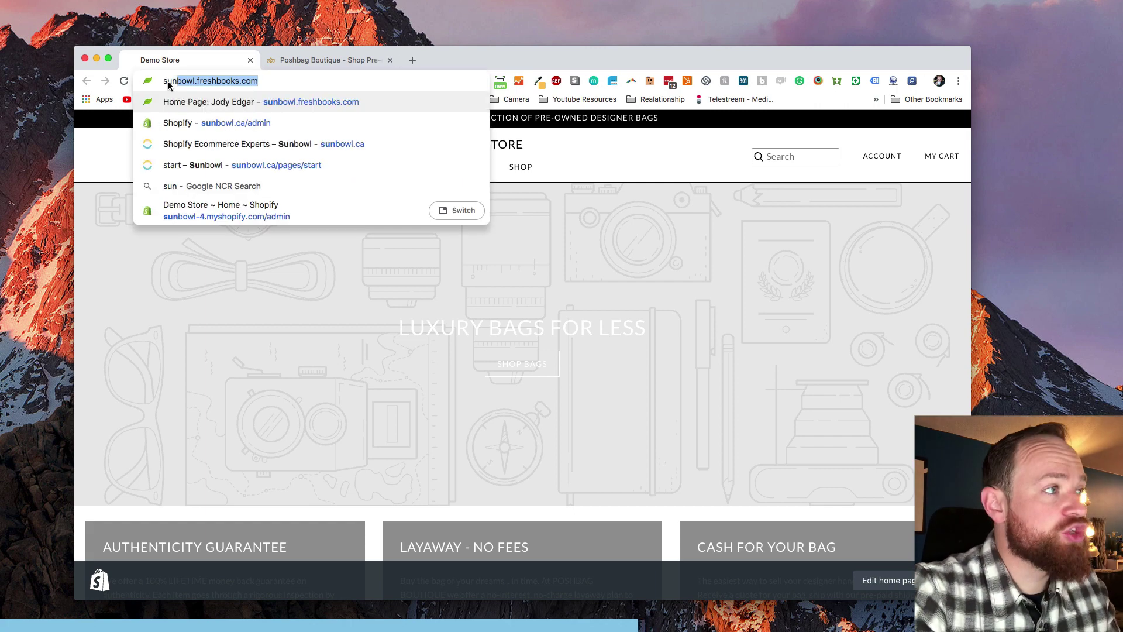
type(".ca")
key("Return")
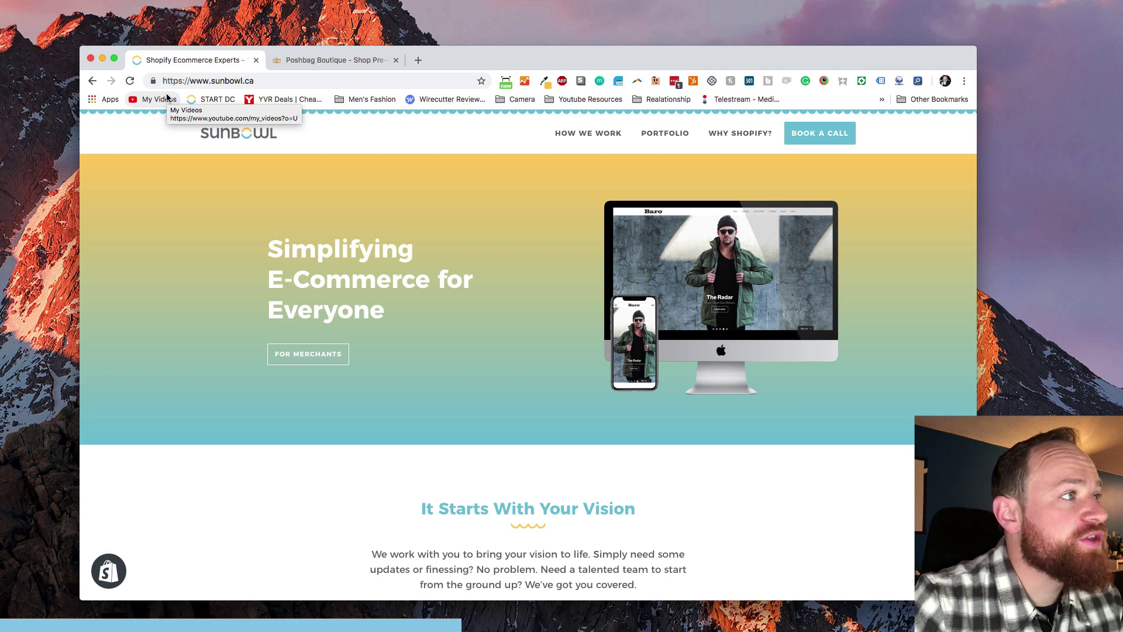
- Check Sunbowl's secure-connection info, then switch to the Poshbag Boutique tab
left_click(153, 80)
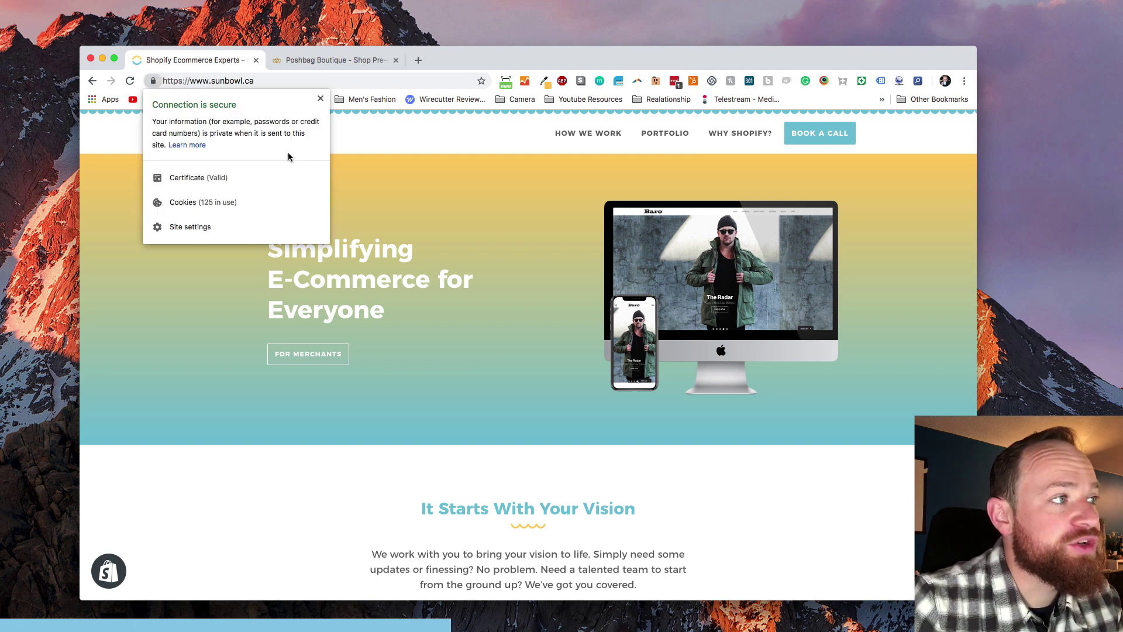
left_click(359, 188)
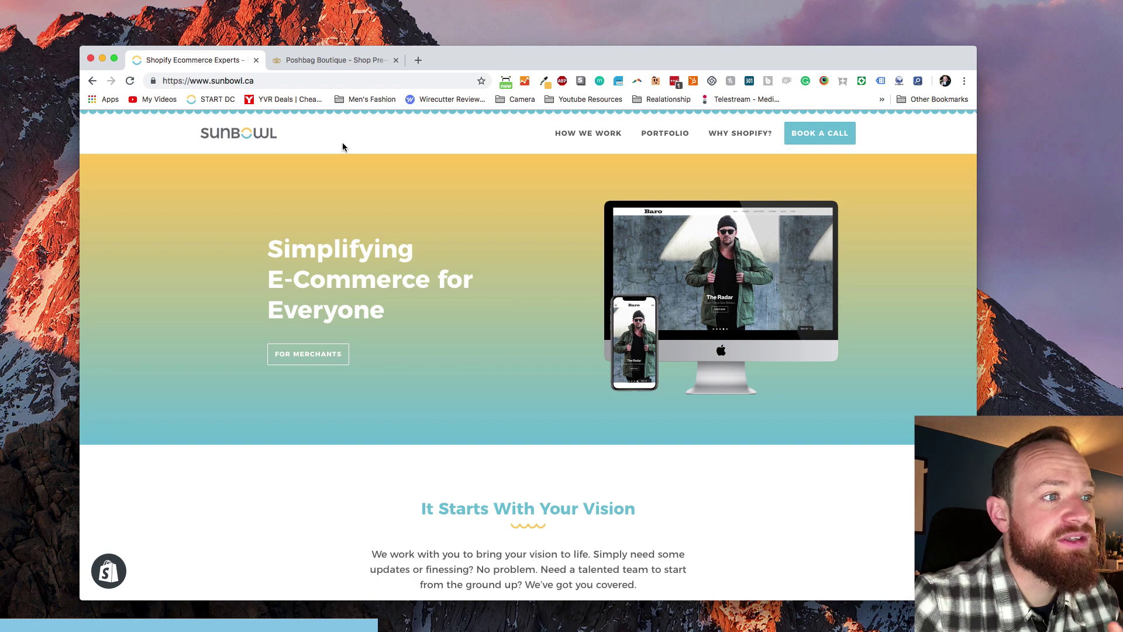
left_click(350, 66)
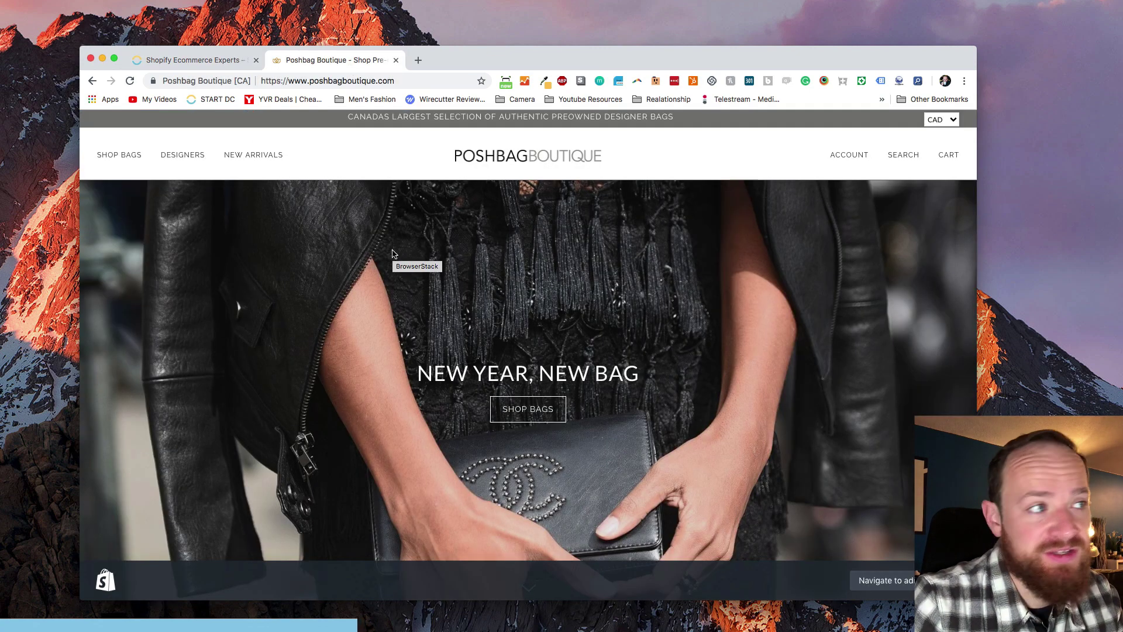
- Open Poshbag Boutique's valid SSL certificate and expand its full details
left_click(214, 82)
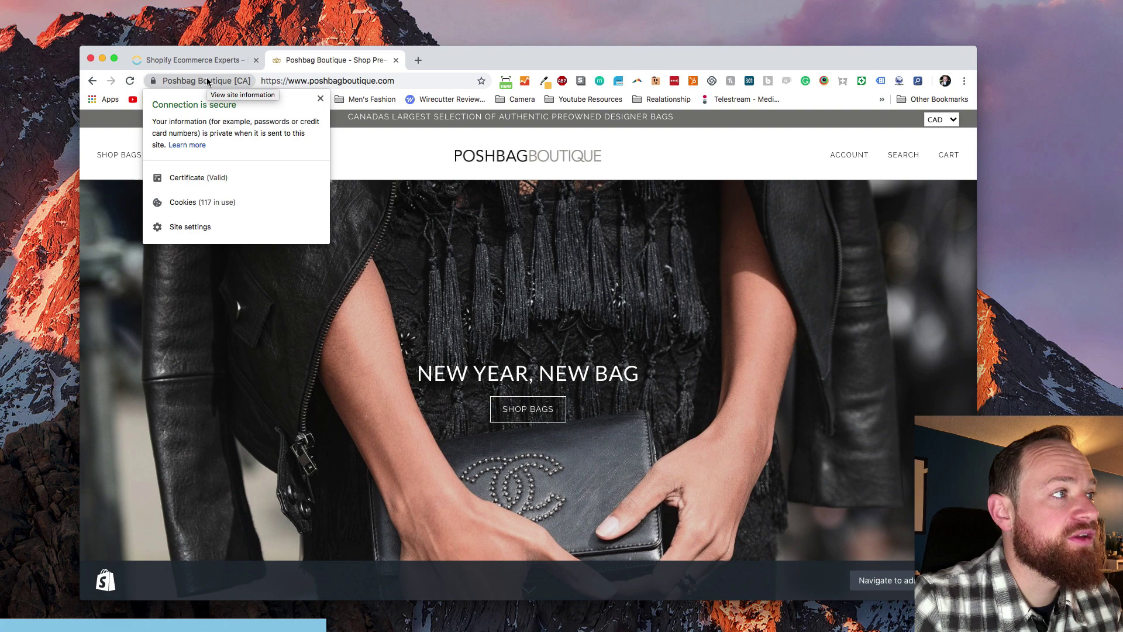
left_click(202, 177)
scroll(552, 168, "down", 1)
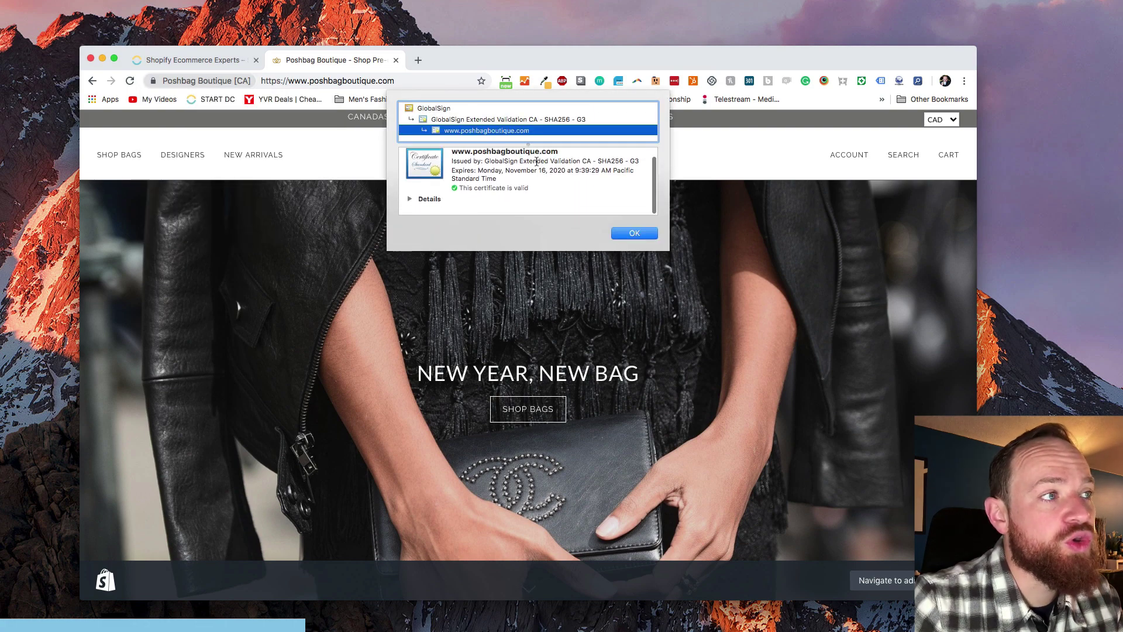
left_click(410, 204)
scroll(614, 195, "down", 3)
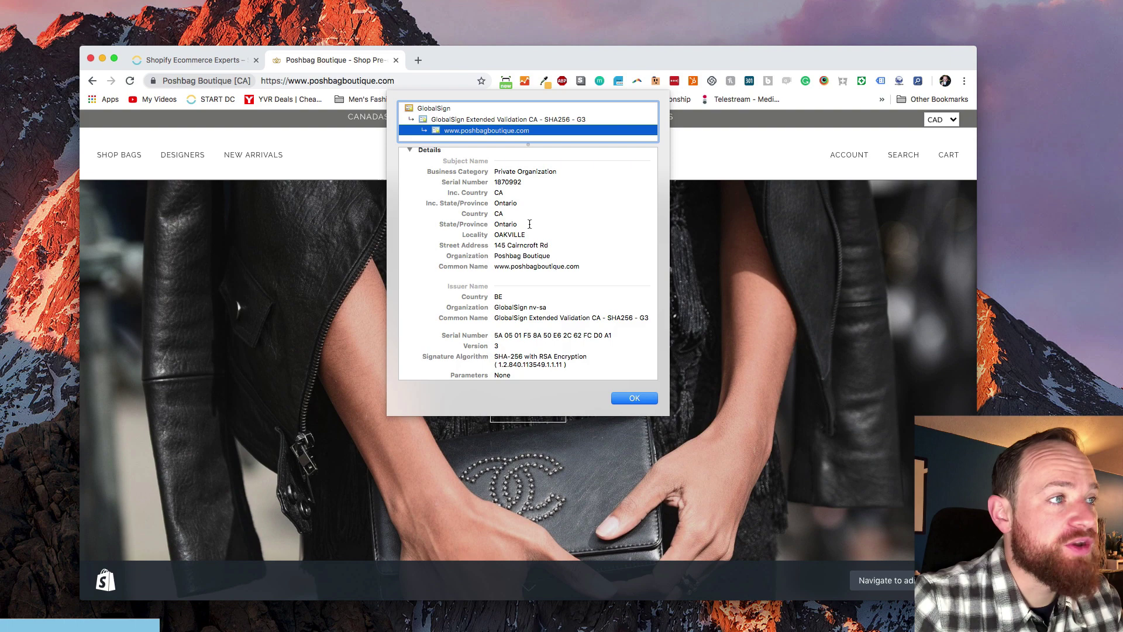
- Review the extended-validation organisation fields, highlighting the OAKVILLE locality, and scroll through the details
left_click(506, 203)
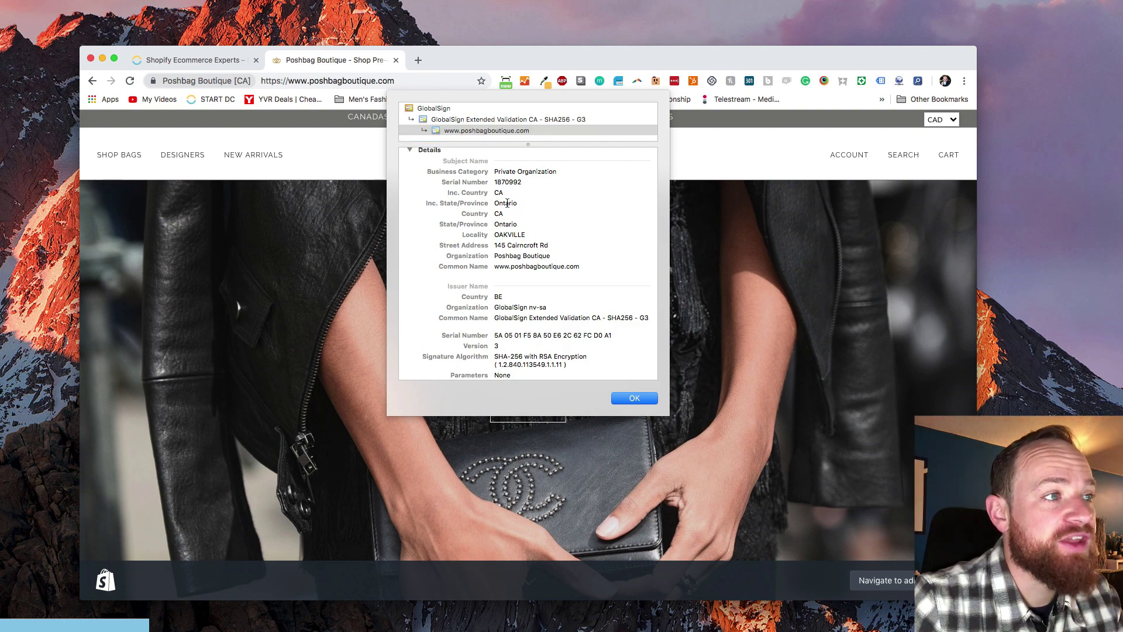
double_click(504, 235)
left_click(516, 253)
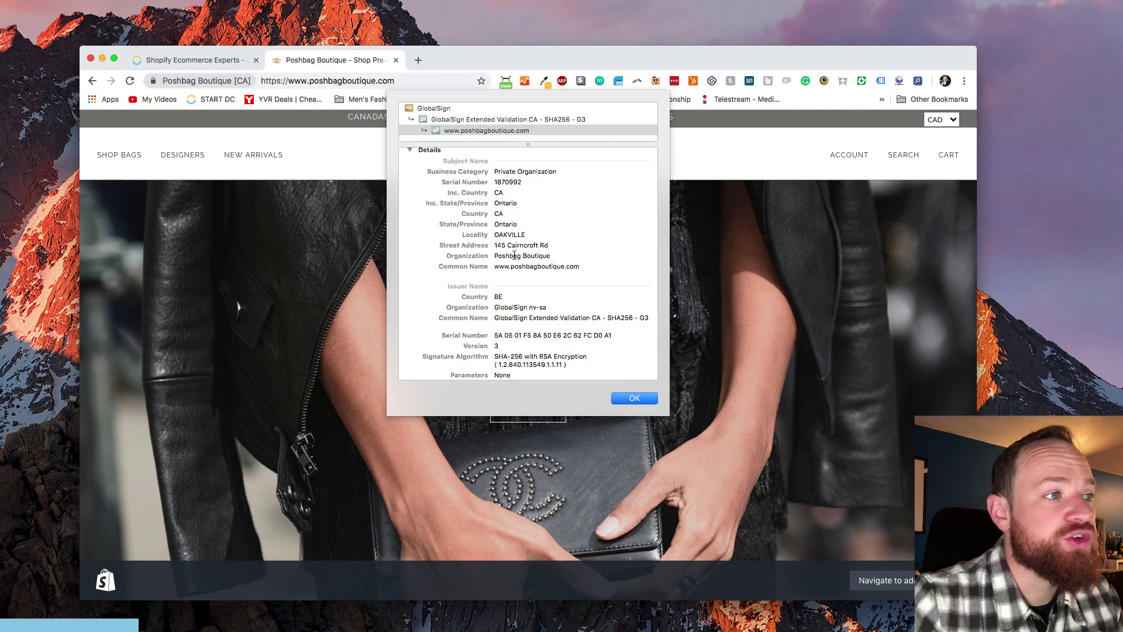
scroll(515, 263, "down", 5)
scroll(515, 295, "down", 5)
scroll(515, 295, "down", 5)
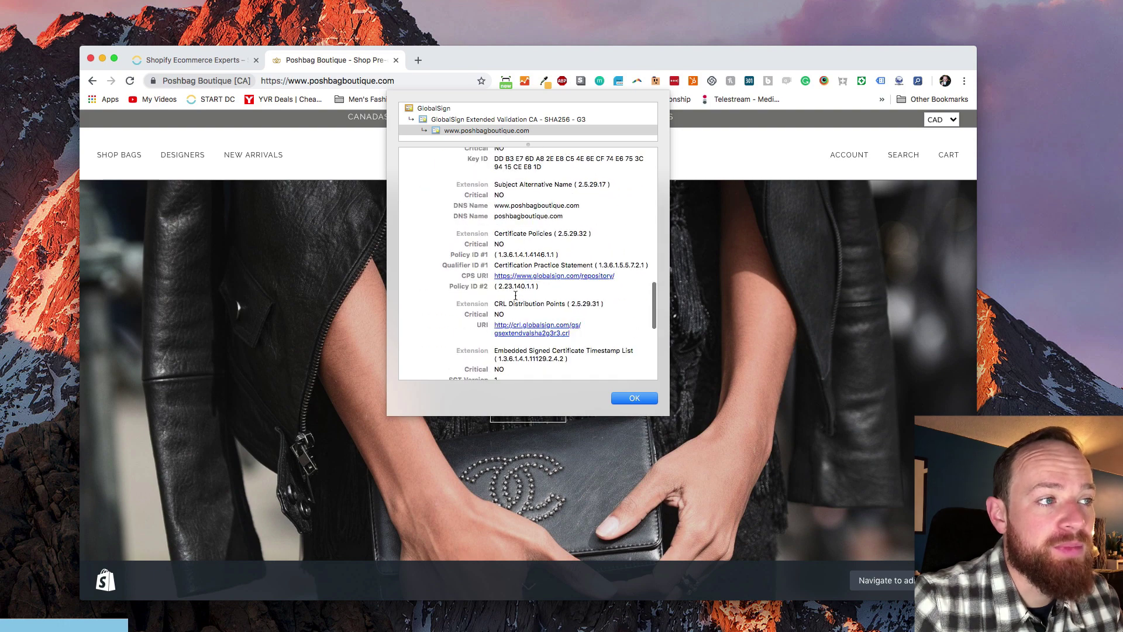
scroll(515, 295, "down", 5)
scroll(516, 296, "down", 2)
scroll(515, 297, "down", 3)
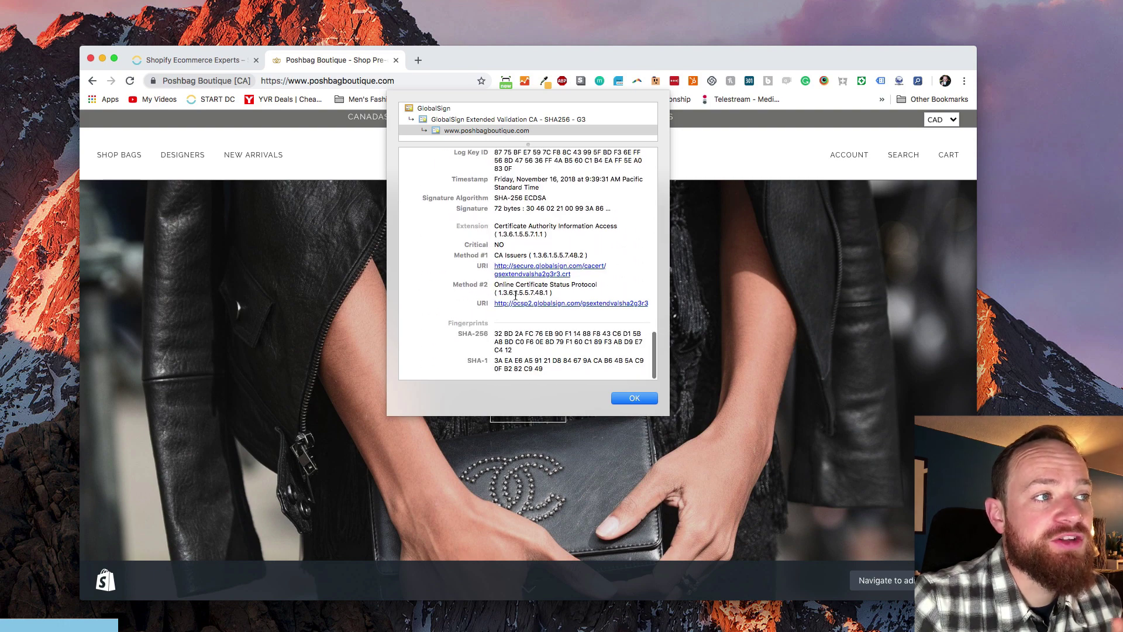
scroll(516, 295, "up", 20)
scroll(527, 304, "up", 5)
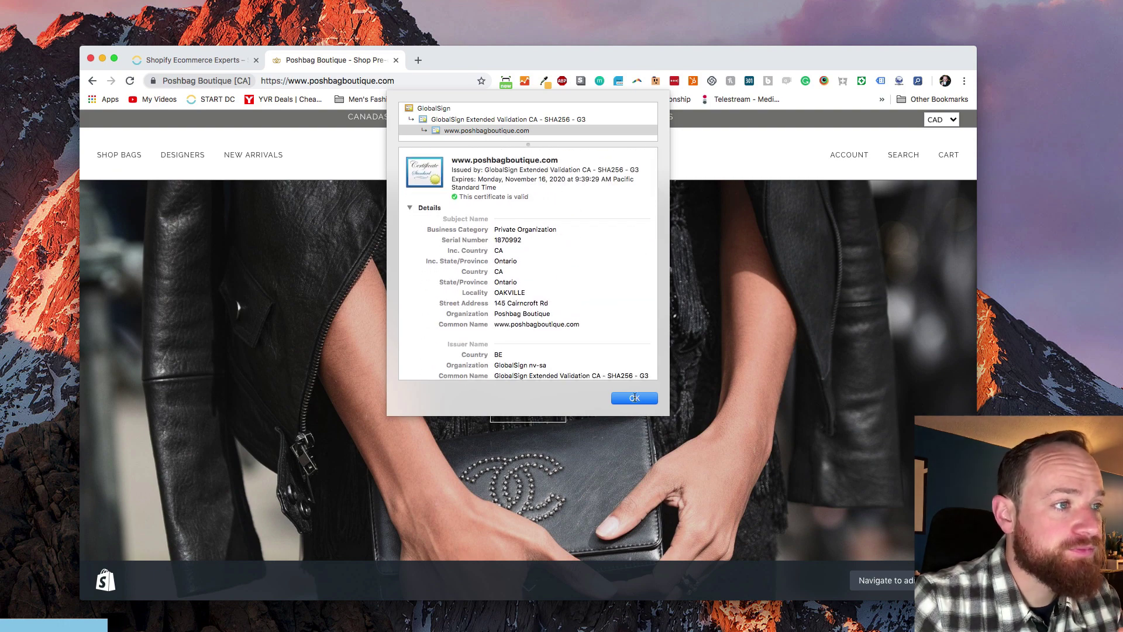
- Close the Poshbag certificate viewer and return to the Sunbowl tab
left_click(634, 398)
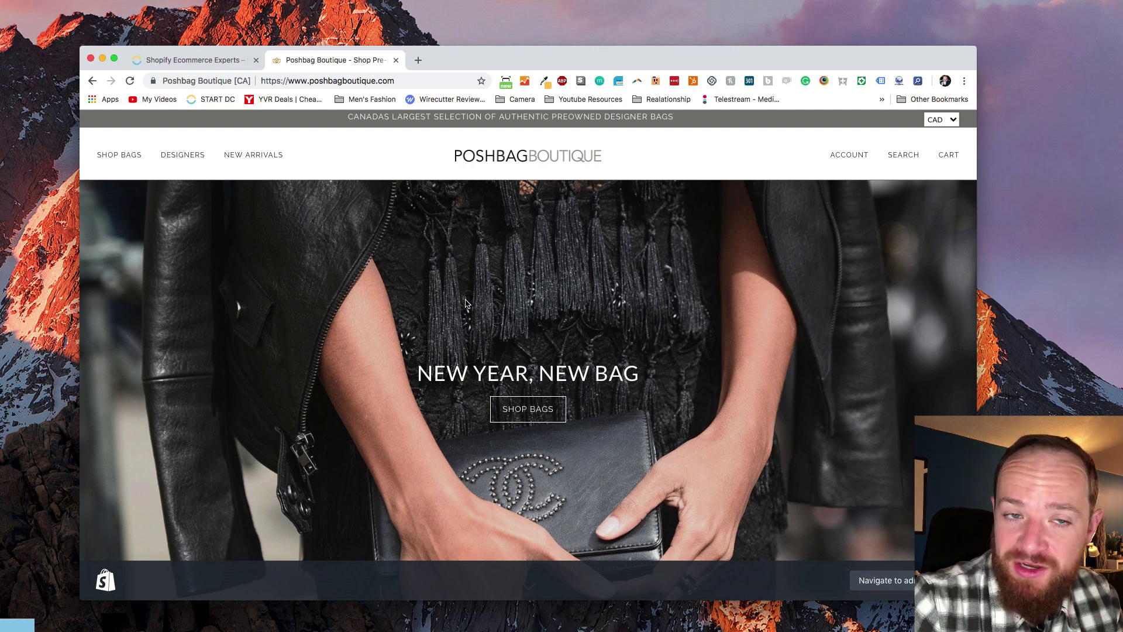
left_click(236, 66)
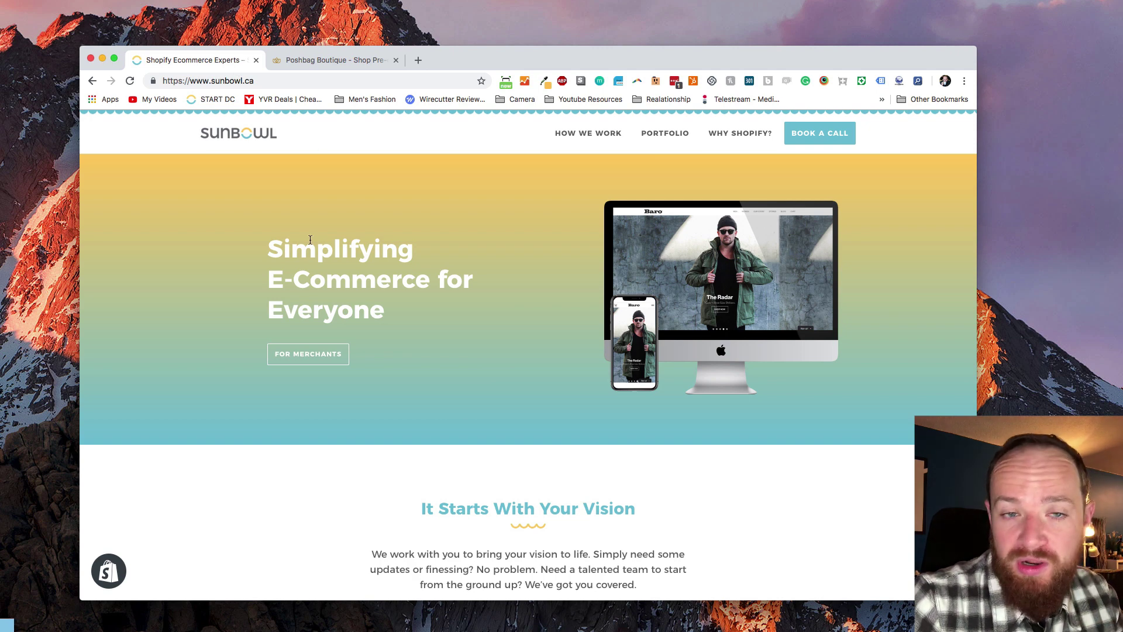